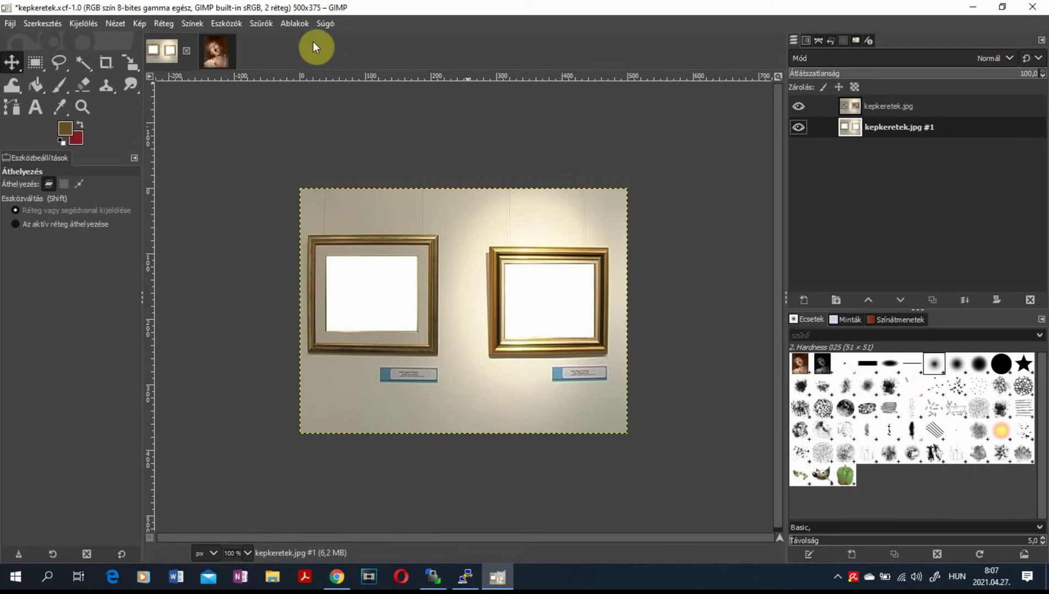
Copy the whole inas.jpg portrait to the clipboard and return to the kepkeretek image
left_click(139, 25)
mouse_move(177, 122)
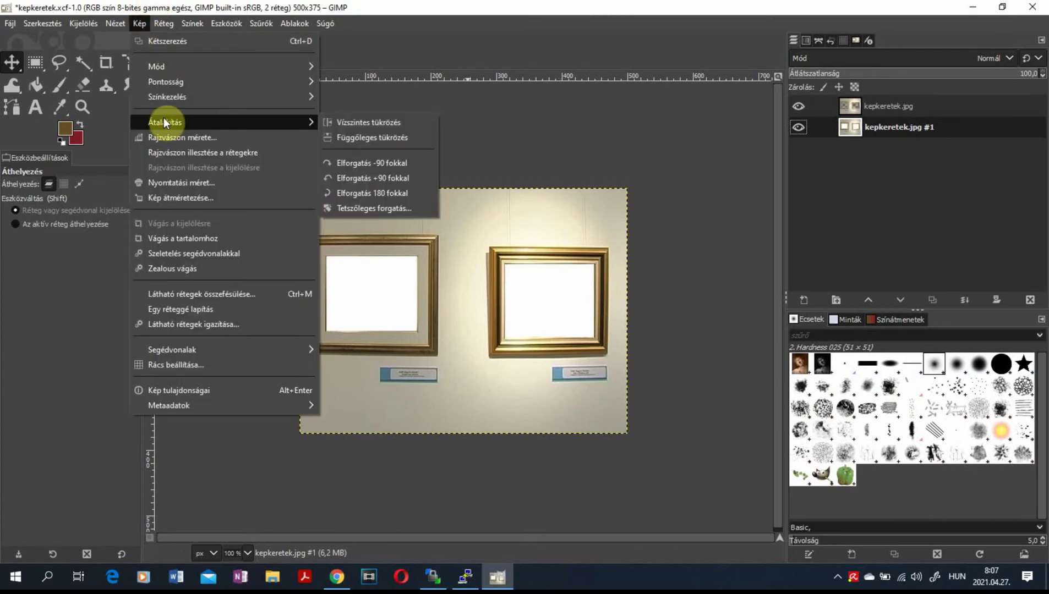
left_click(139, 25)
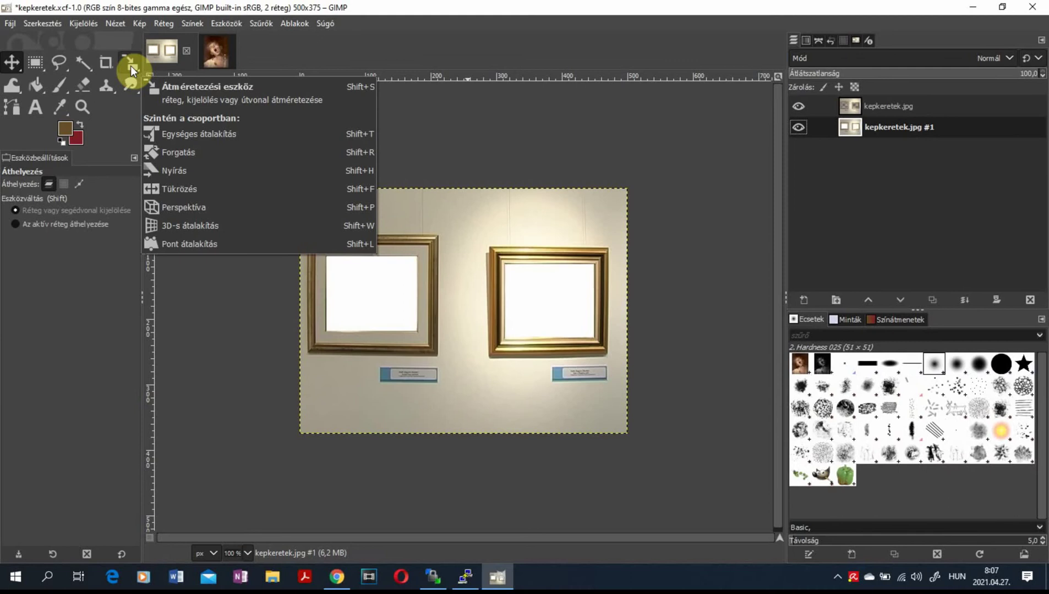
left_click(215, 51)
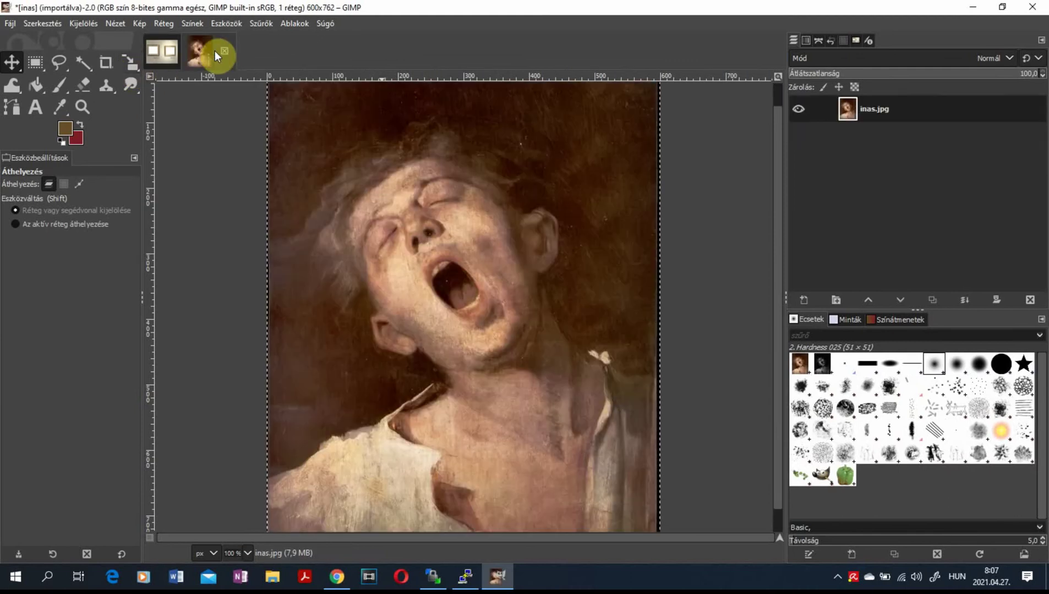
key("ctrl+c")
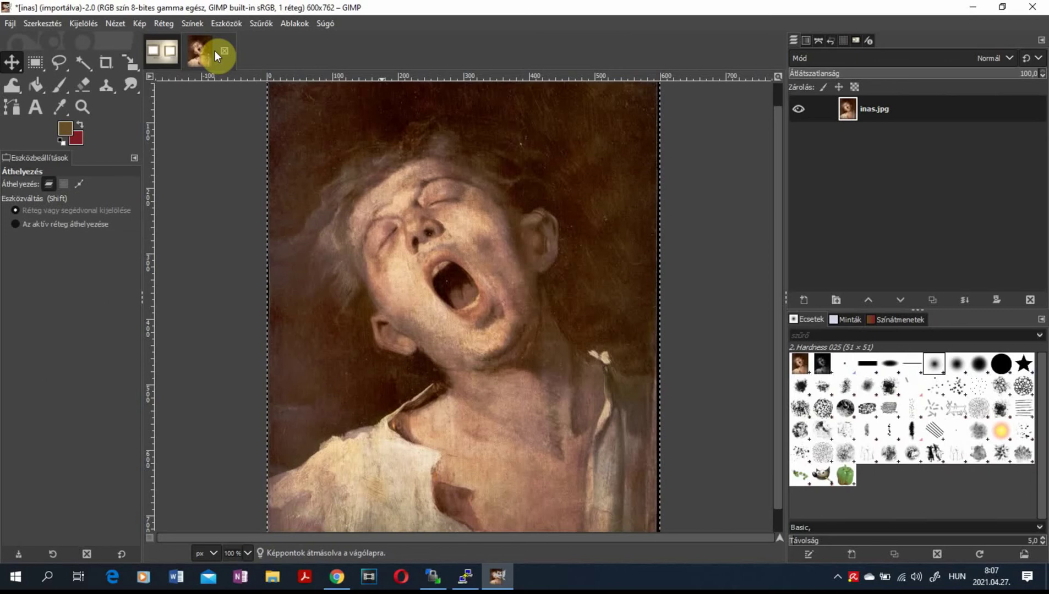
left_click(165, 48)
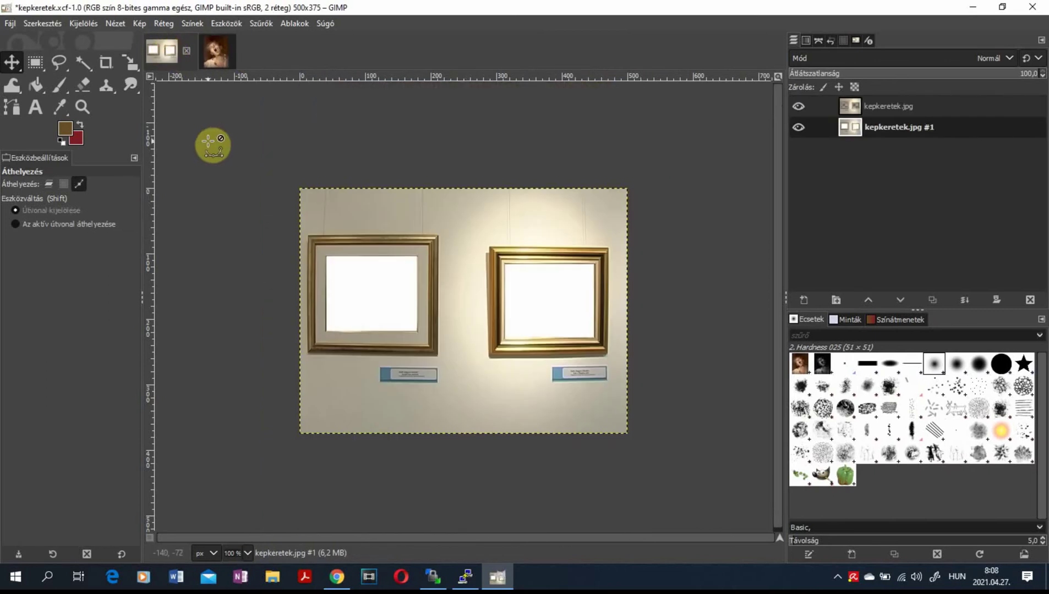
Paste the portrait as a new layer, Beillesztett réteg, positioned directly below kepkeretek.jpg
key("ctrl+v")
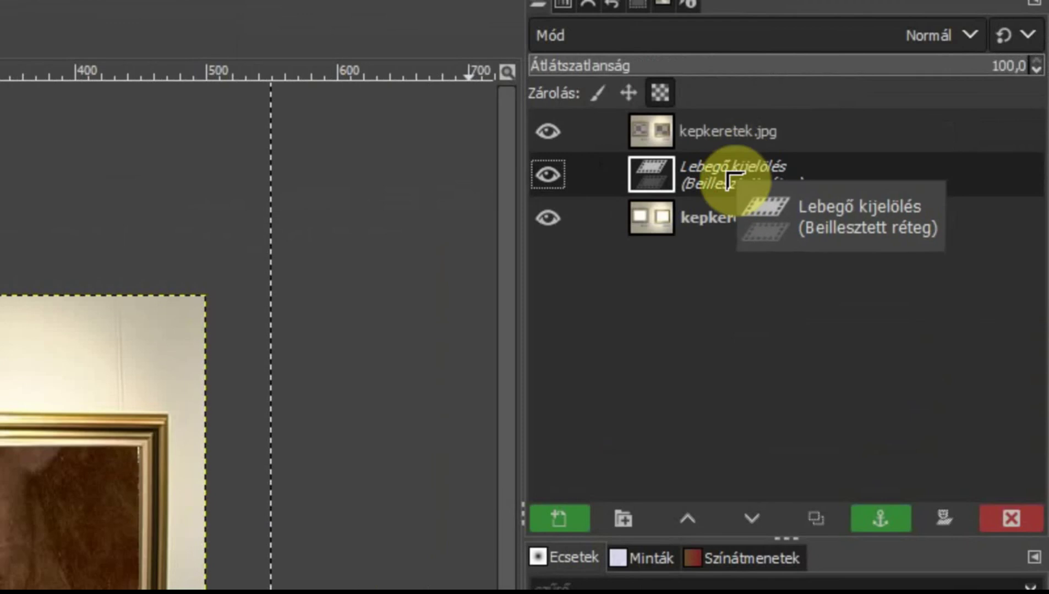
left_click(570, 515)
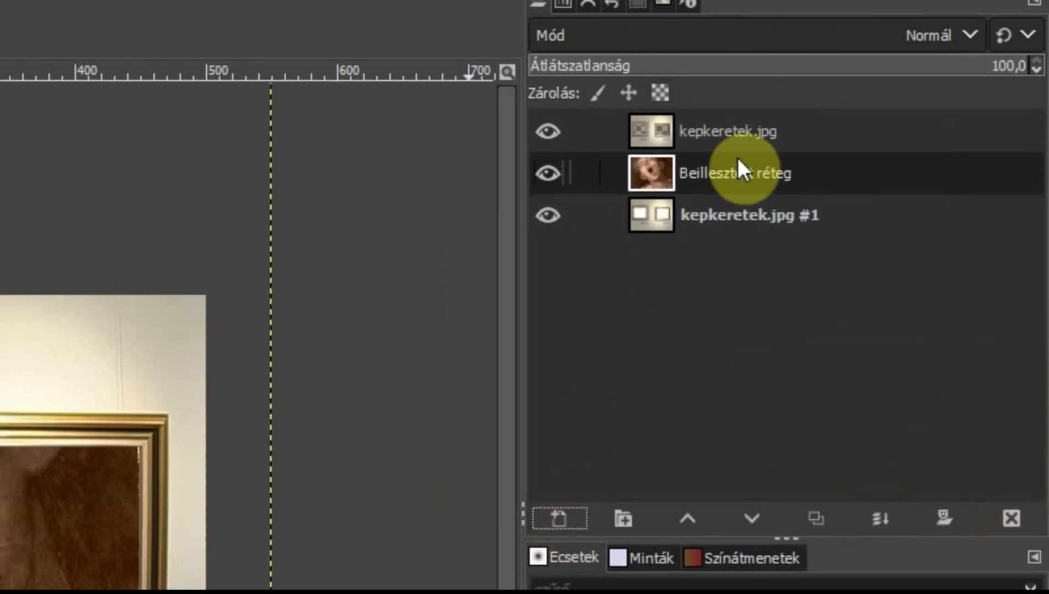
left_click_drag(718, 174, 712, 120)
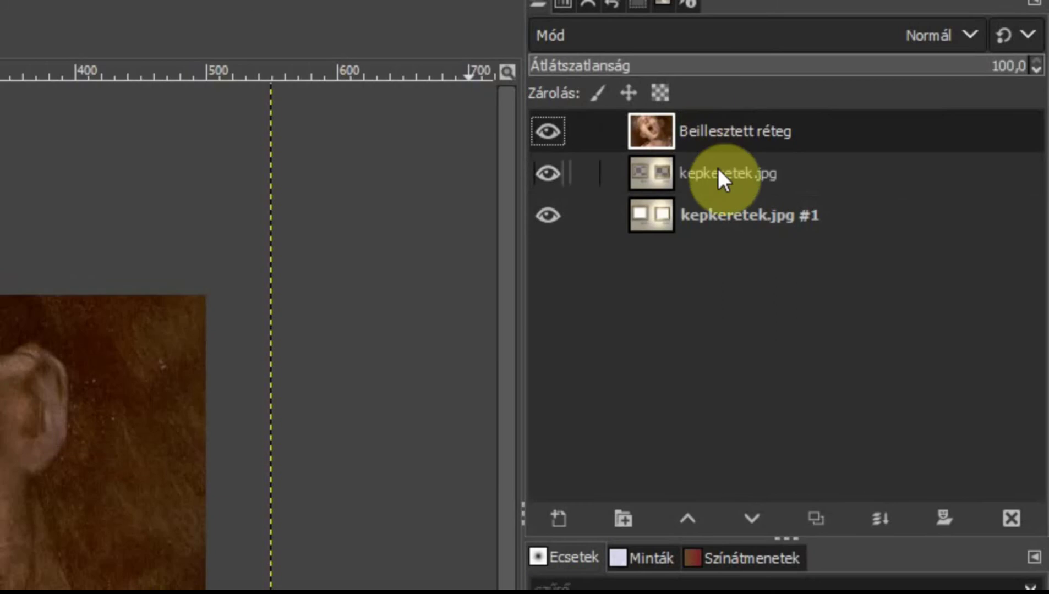
mouse_move(721, 125)
left_mouse_down()
mouse_move(729, 250)
mouse_move(717, 248)
mouse_move(726, 164)
left_mouse_up()
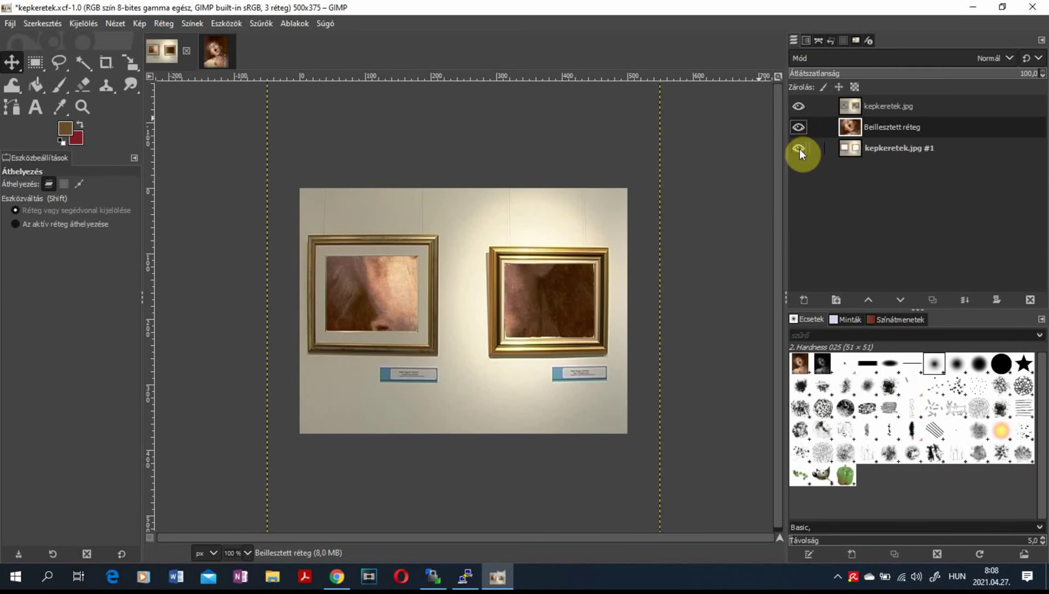
Hide kepkeretek.jpg #1, keeping kepkeretek.jpg and the Beillesztett réteg portrait visible
left_click(798, 106)
left_click(798, 127)
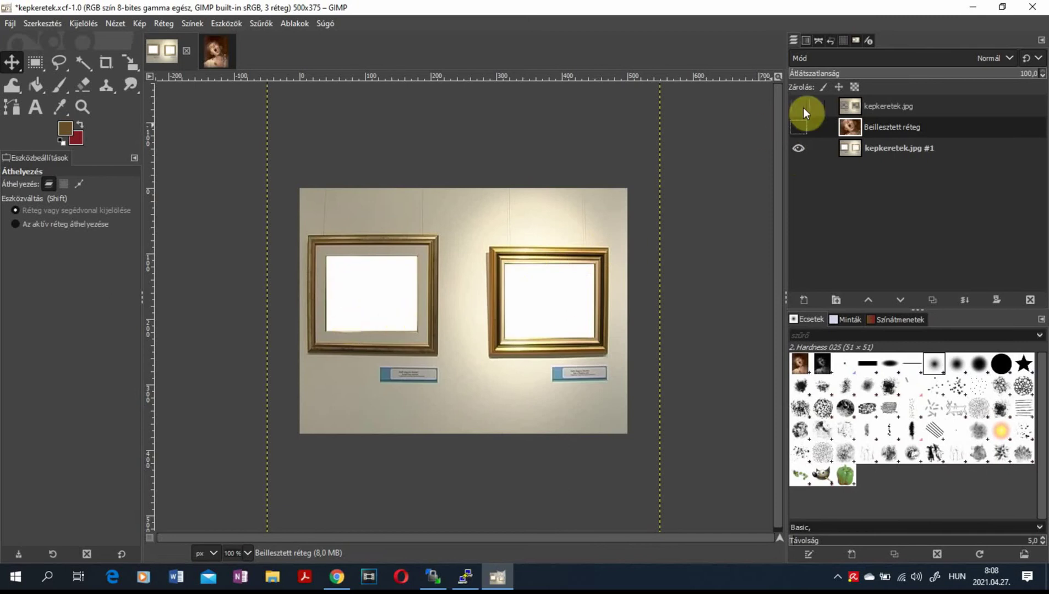
left_click(797, 149)
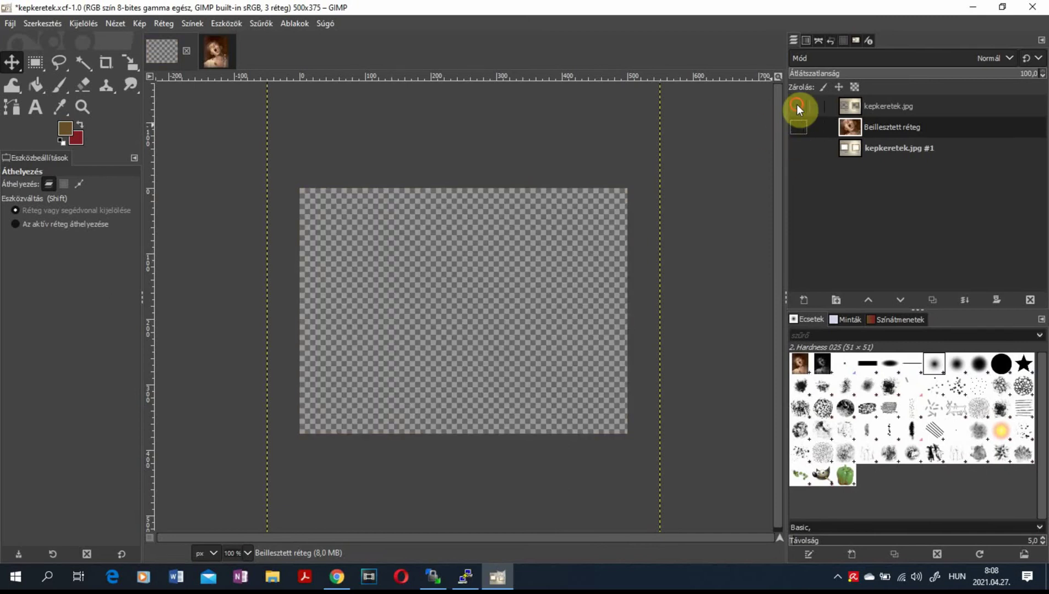
left_click(798, 106)
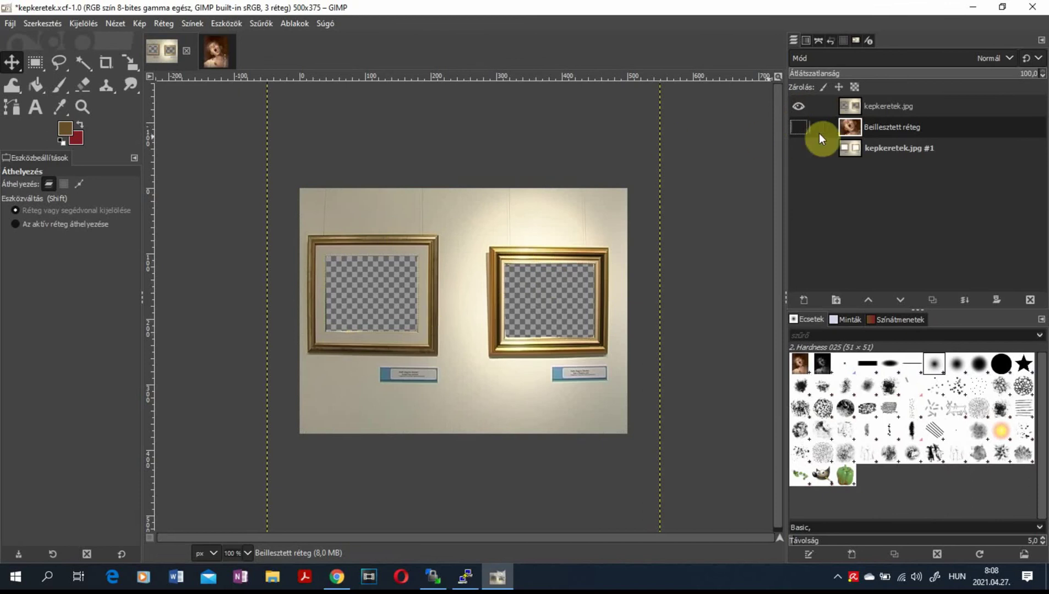
left_click(799, 127)
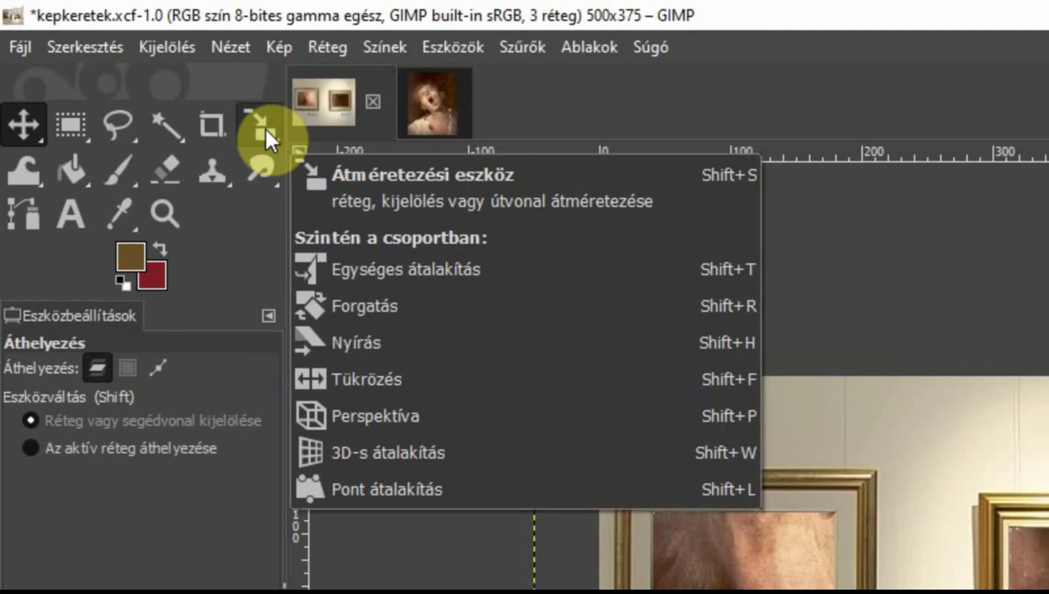
left_click(266, 129)
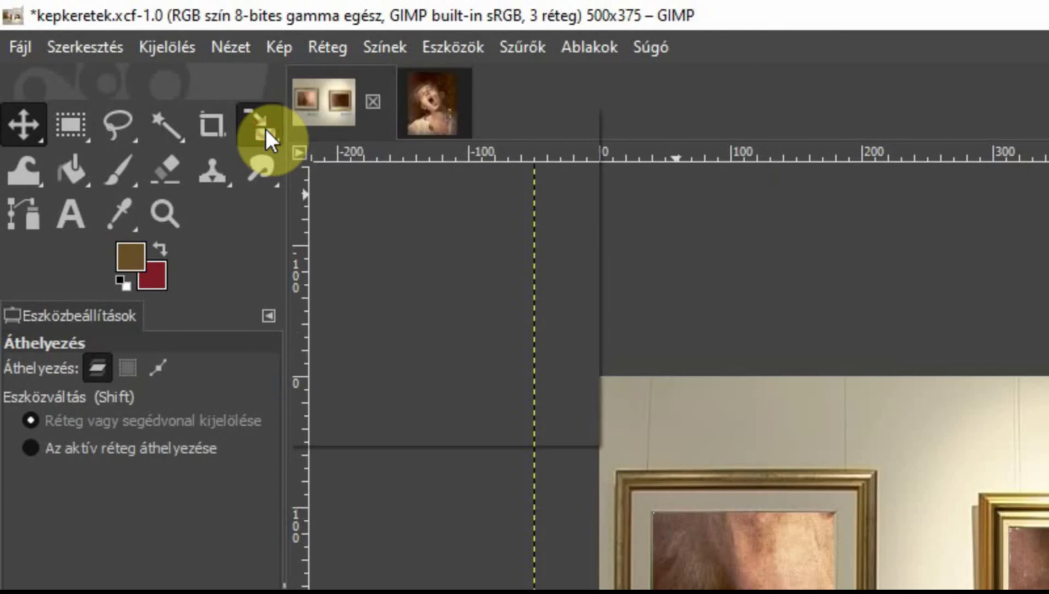
left_click_drag(265, 129, 426, 242)
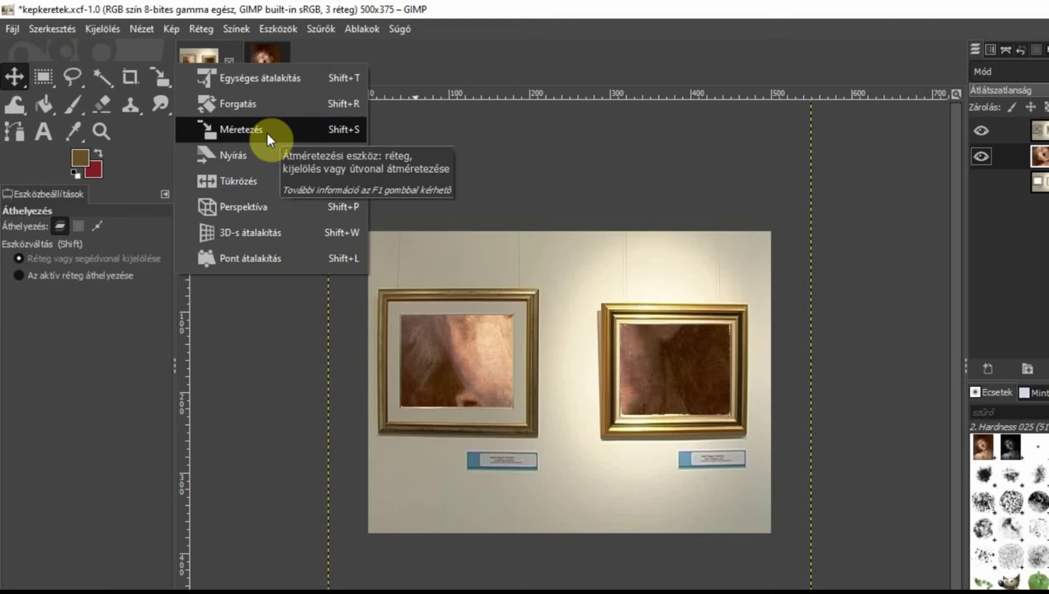
left_click(435, 217)
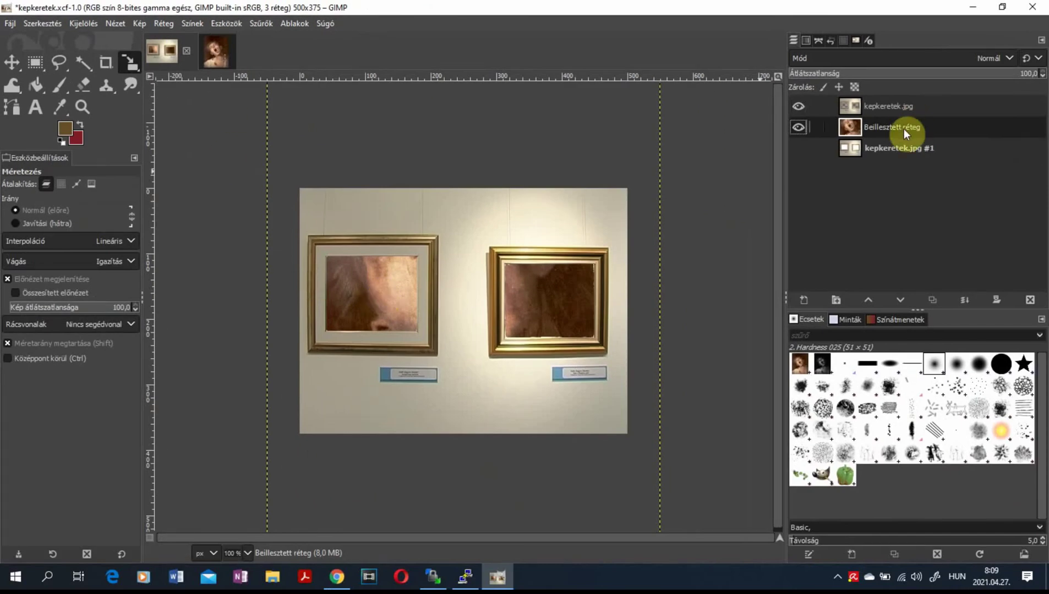
left_click(384, 281)
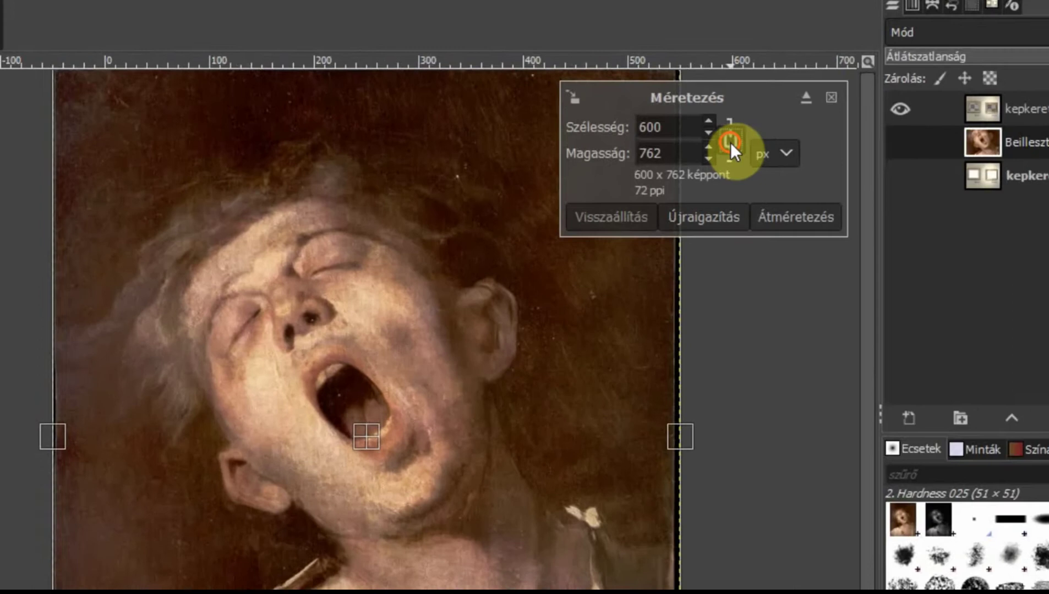
left_click(691, 127)
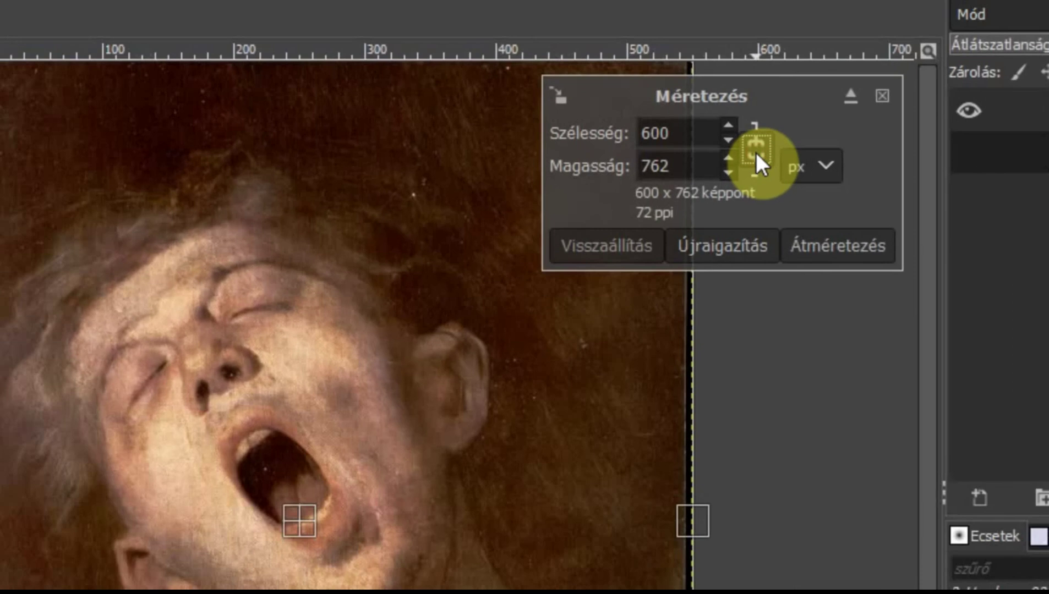
left_click(755, 151)
left_click(756, 151)
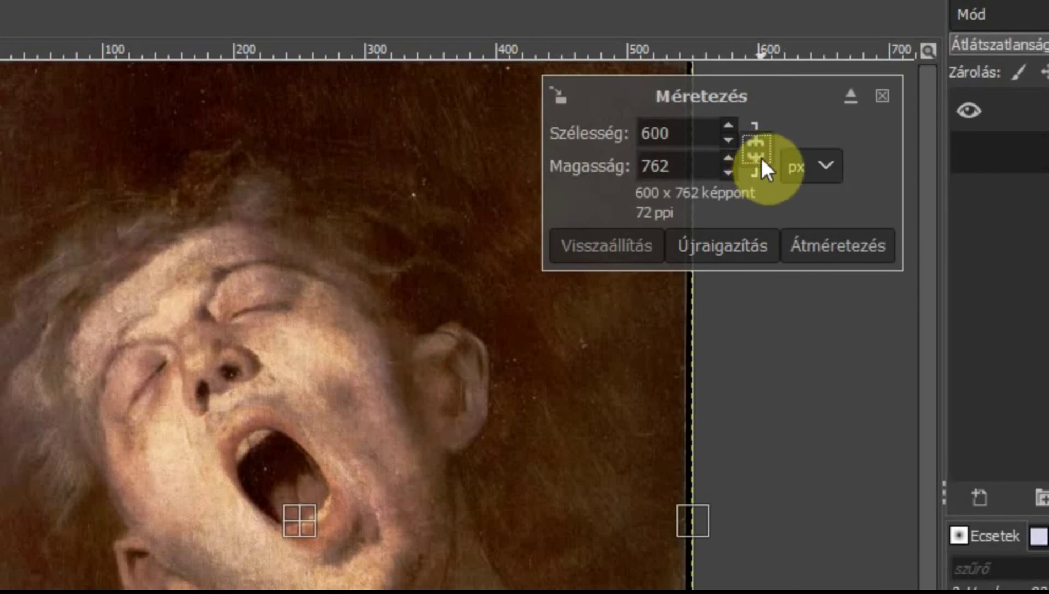
left_click_drag(668, 514, 264, 537)
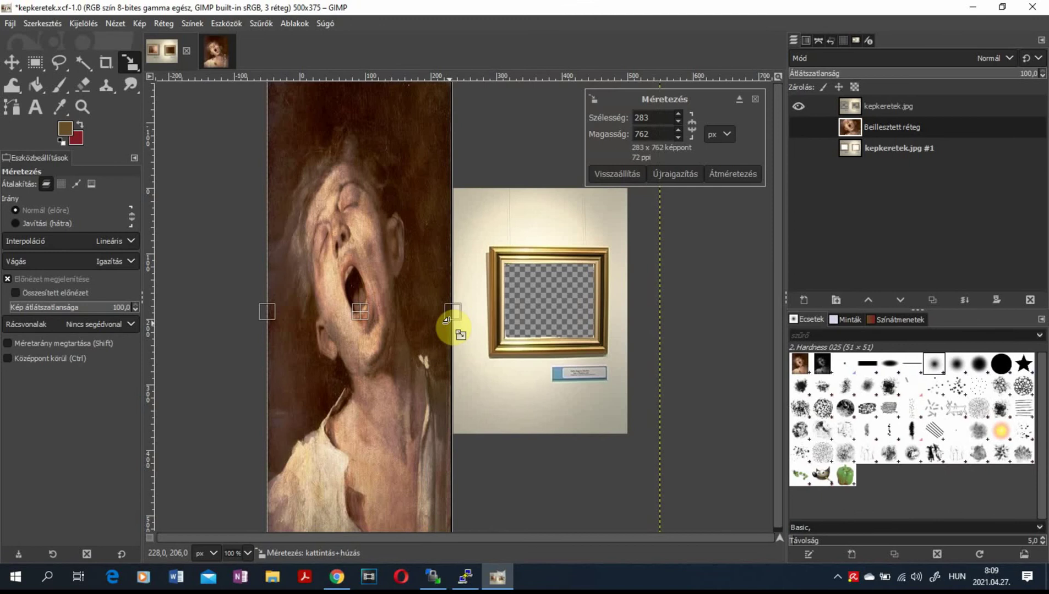
key("ctrl+z")
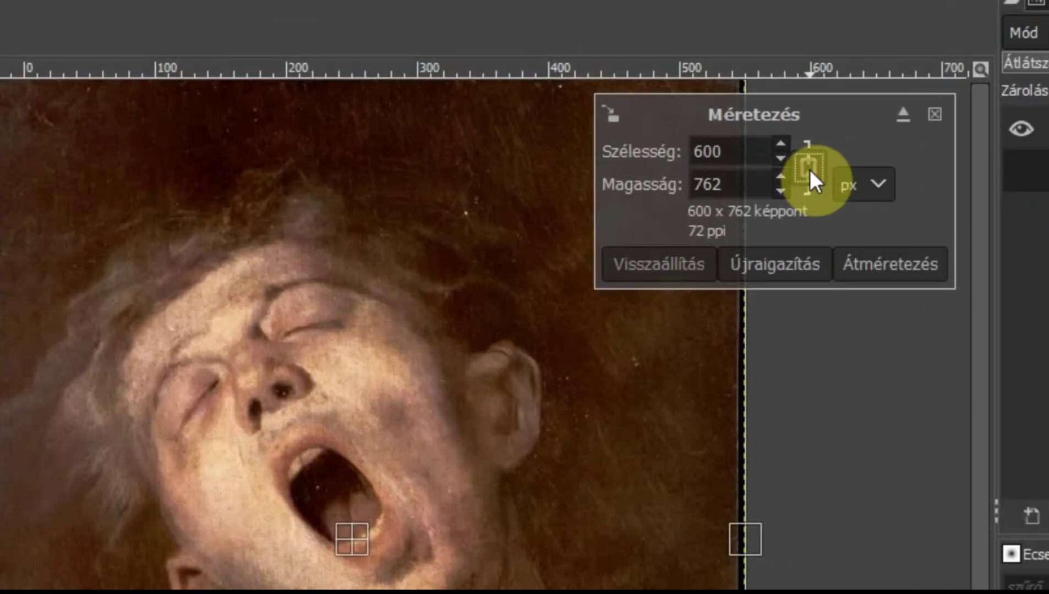
With the chain linked, scale the portrait to 300 px wide, then down to 161 × 204 px
left_click(692, 131)
left_click(808, 175)
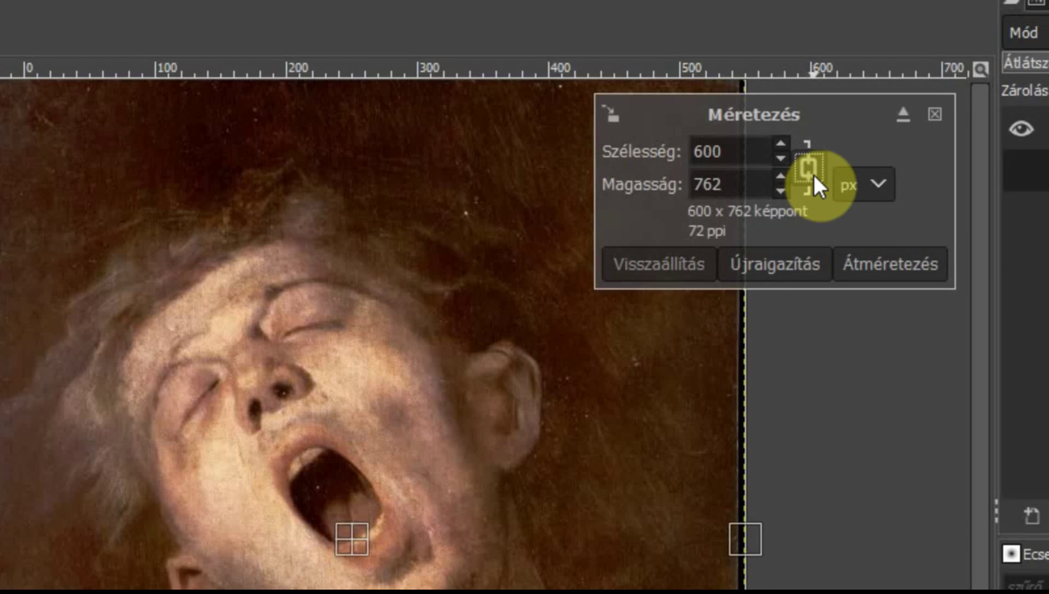
double_click(736, 154)
type("300")
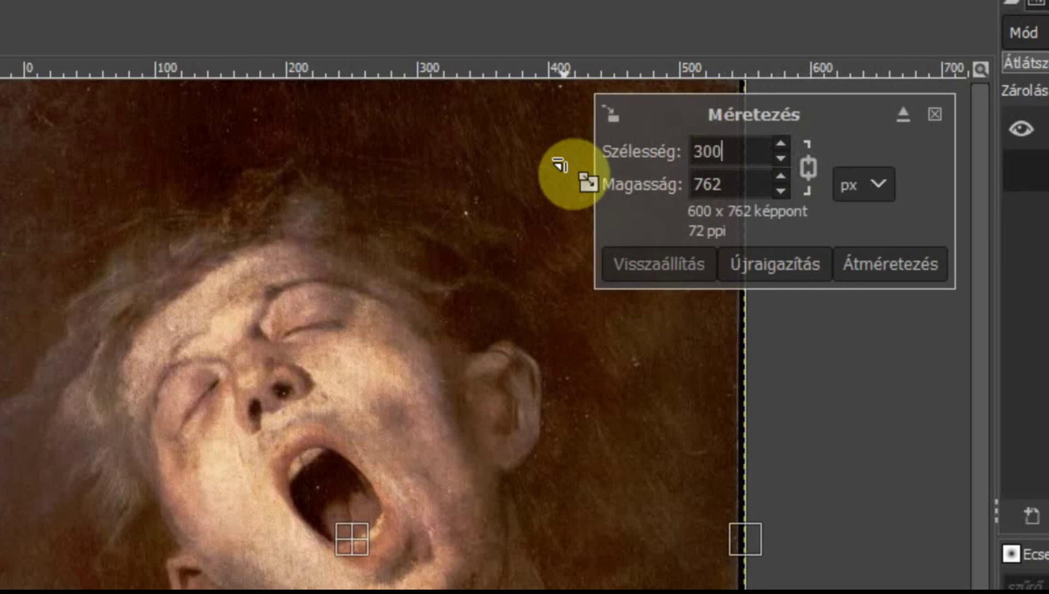
key("Tab")
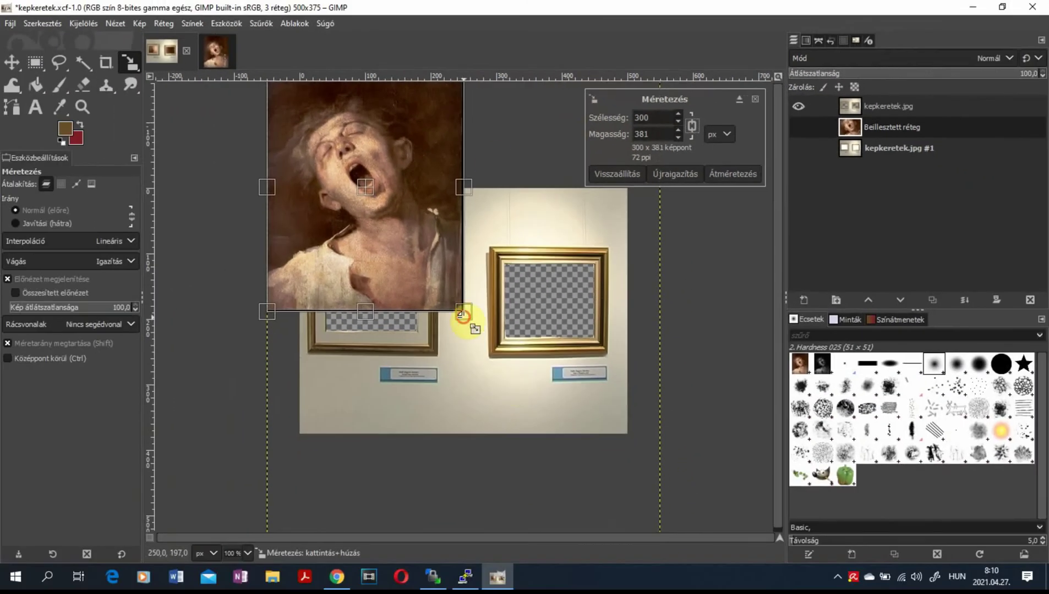
mouse_move(461, 315)
left_mouse_down()
mouse_move(343, 192)
mouse_move(459, 299)
mouse_move(369, 199)
left_mouse_up()
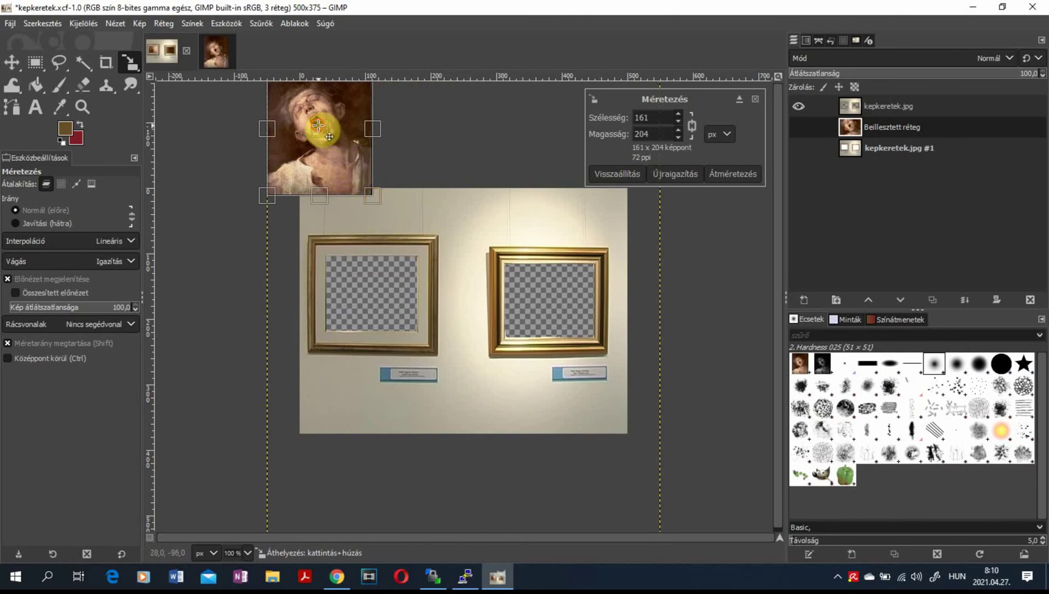
Position the 161 × 204 portrait inside the left frame opening and apply the scale
left_click_drag(320, 128, 369, 290)
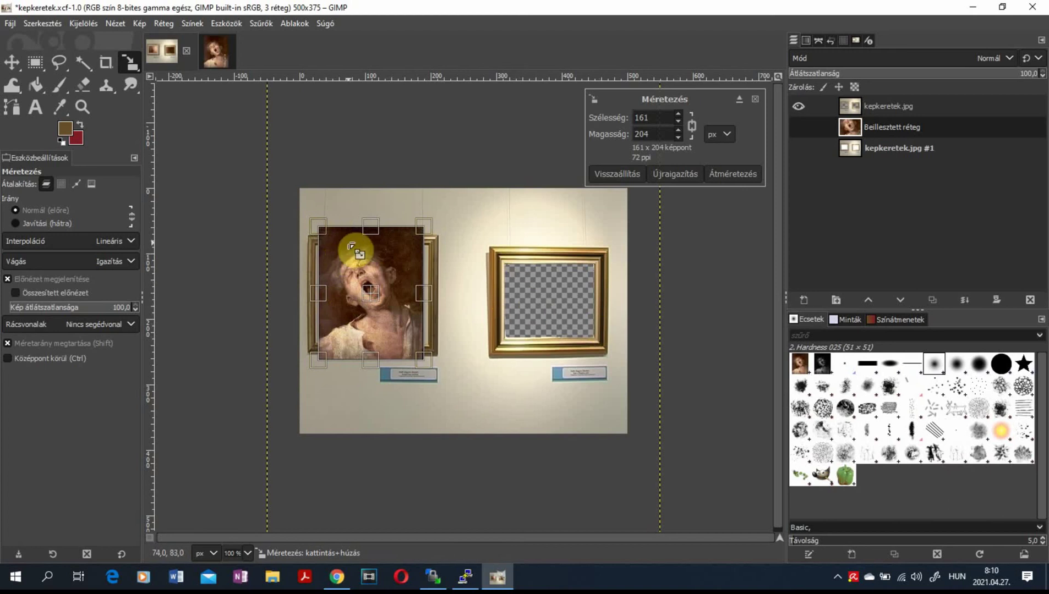
left_click_drag(367, 291, 366, 295)
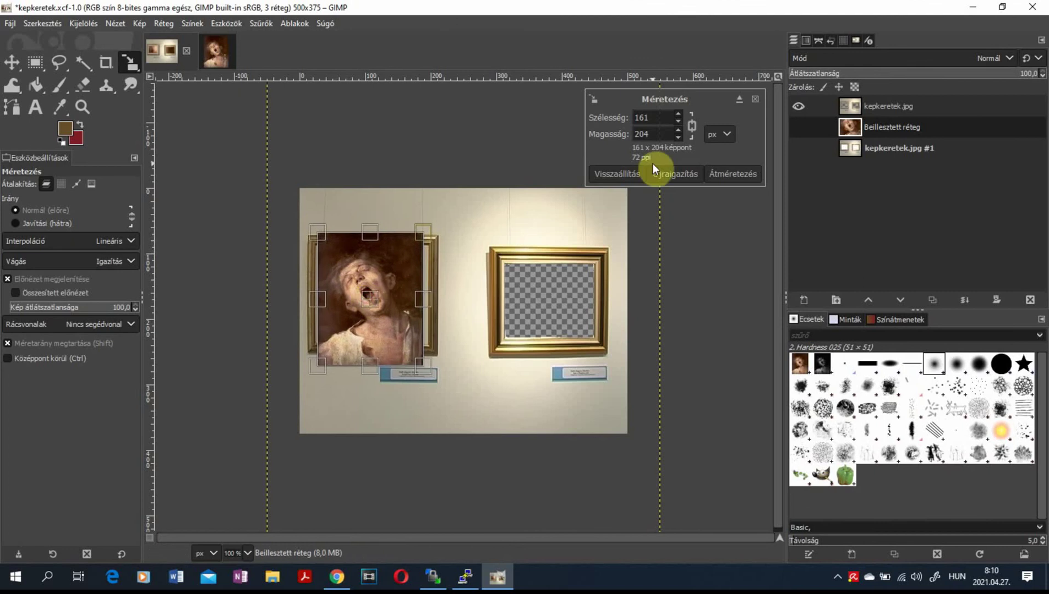
left_click(736, 175)
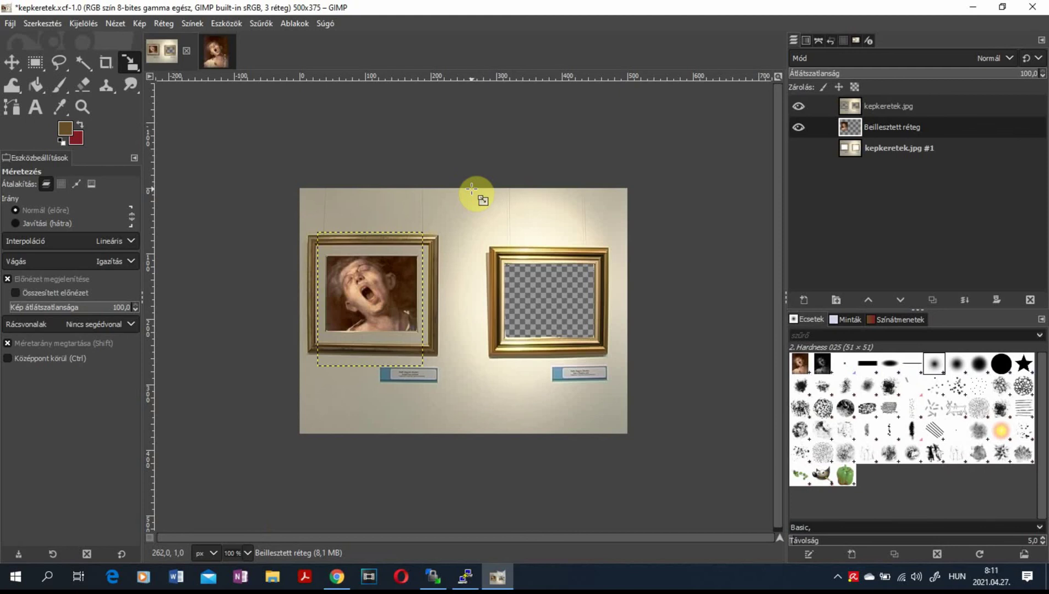
Flip the portrait layer horizontally, then vertically with the Flip tool, leaving it upside down
left_click(126, 65)
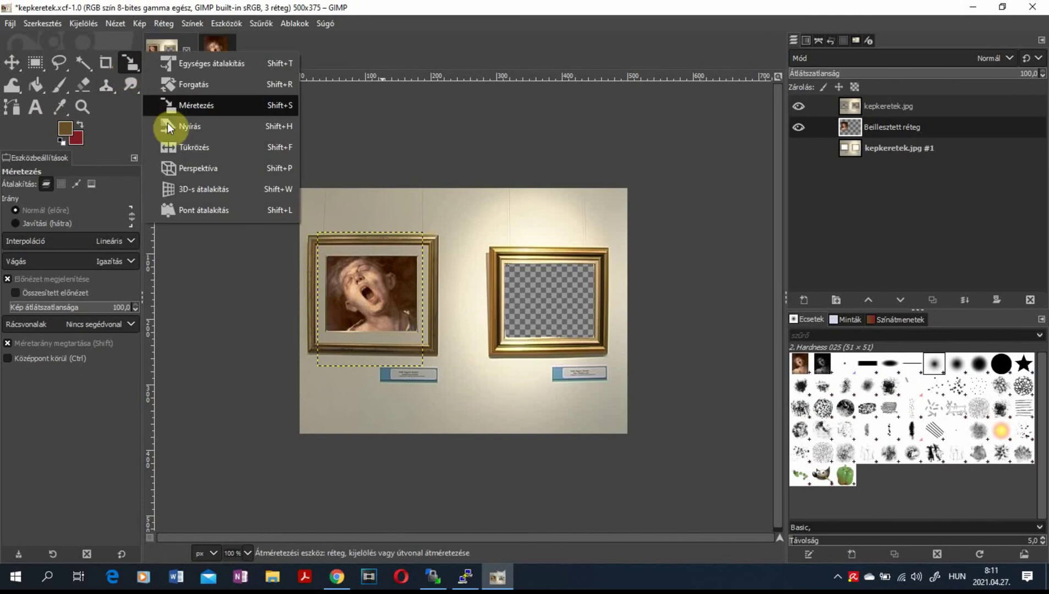
left_click(181, 148)
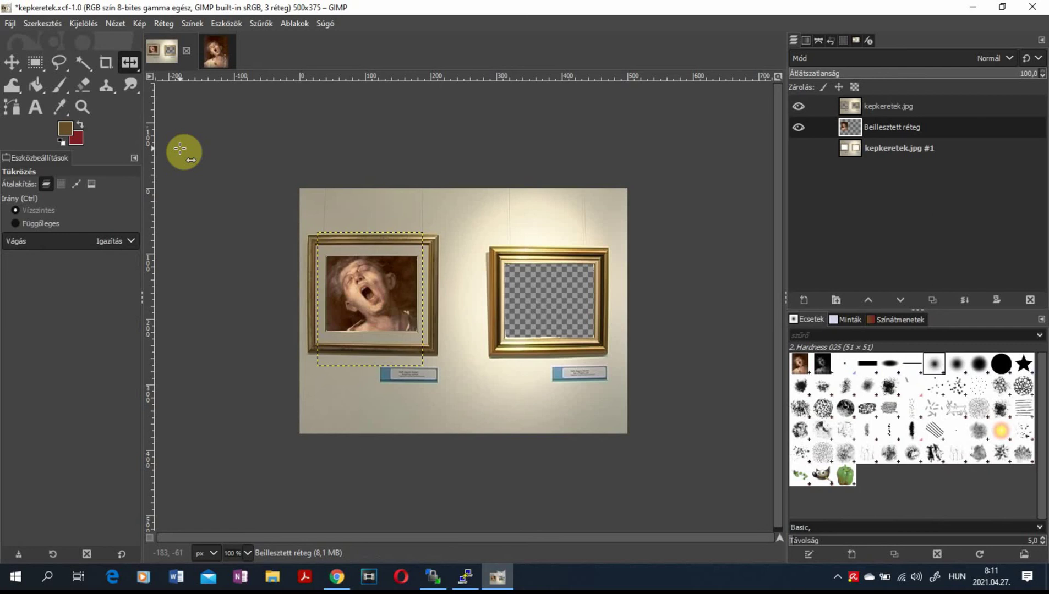
left_click(371, 285)
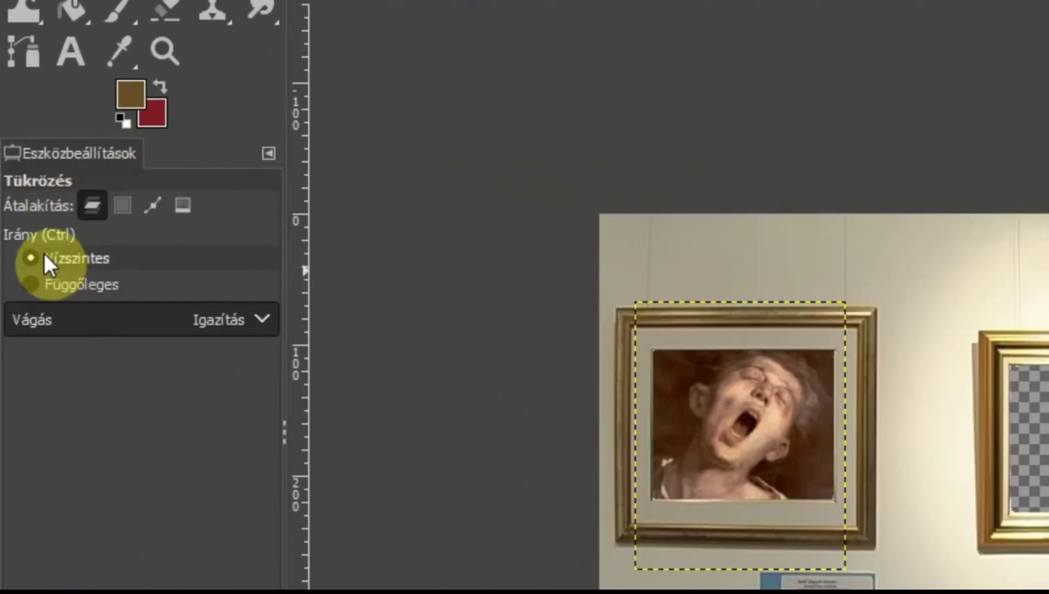
left_click(82, 286)
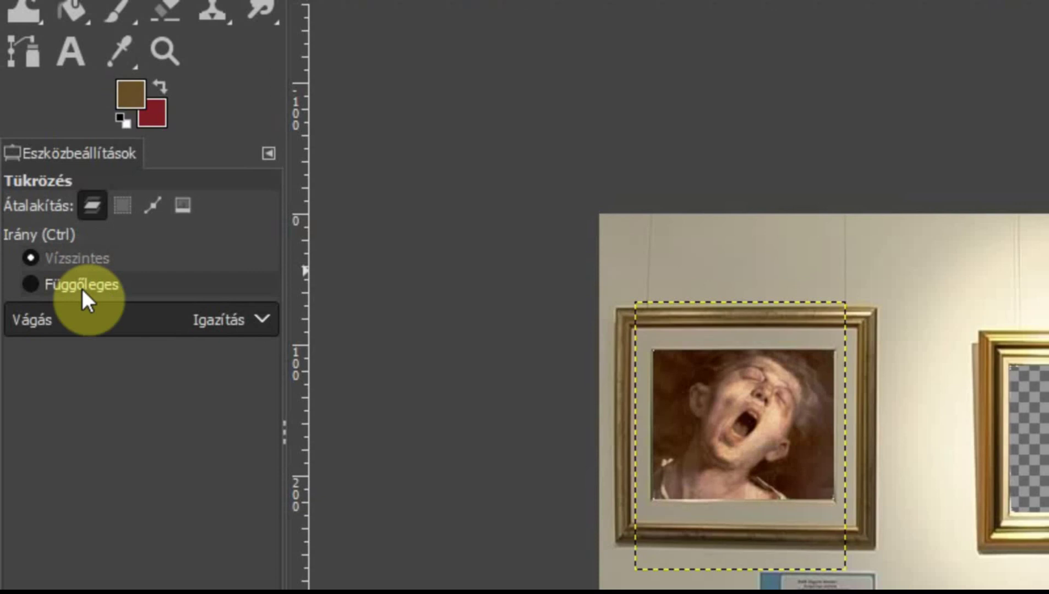
left_click(751, 421)
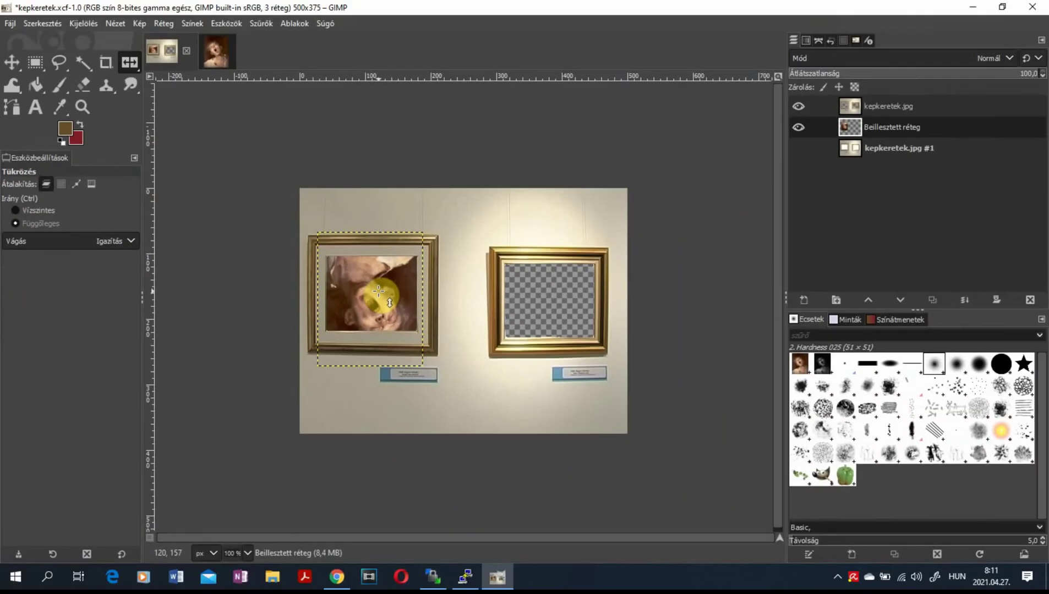